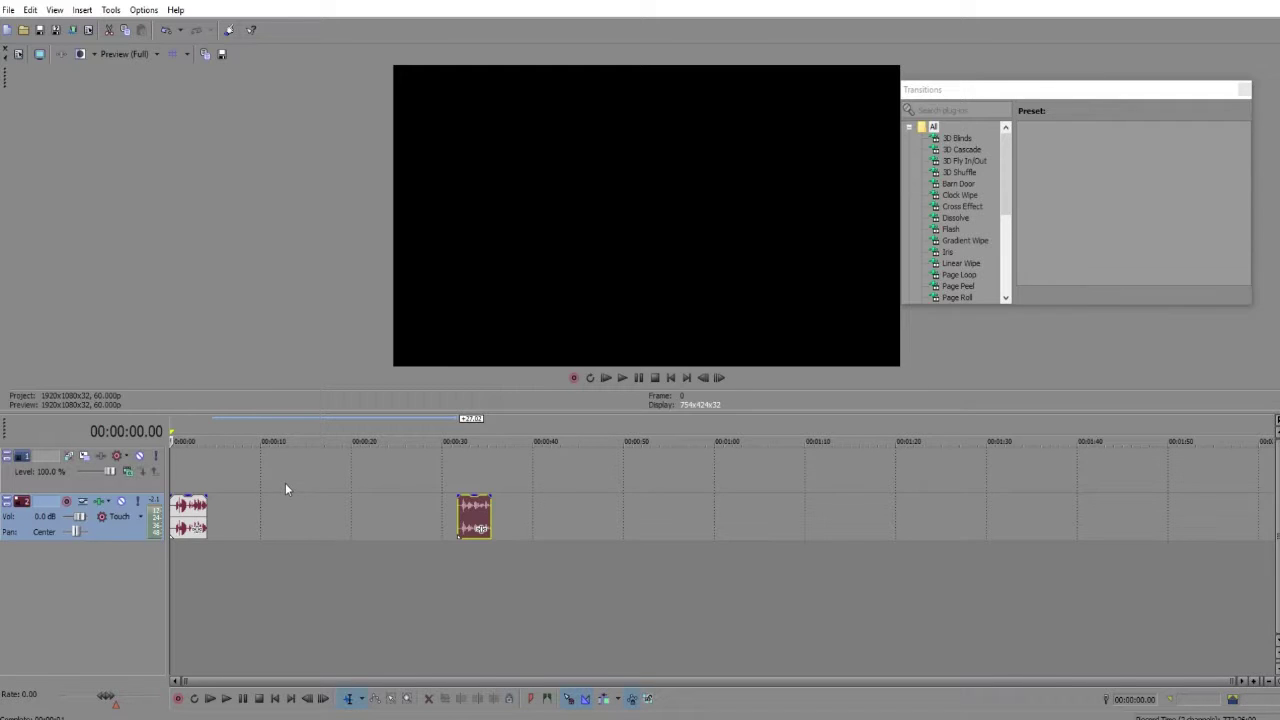
- Close the Transitions window, briefly play the voice clips, and return the cursor near the start
click(1244, 90)
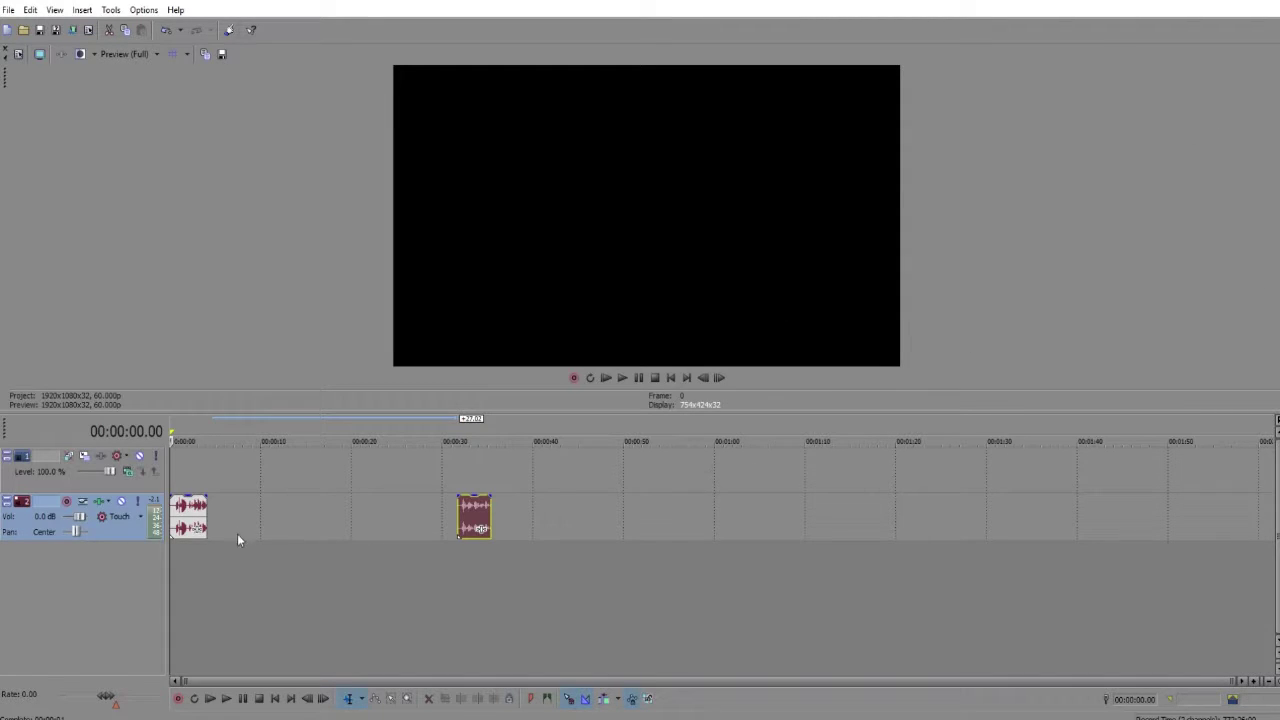
click(627, 378)
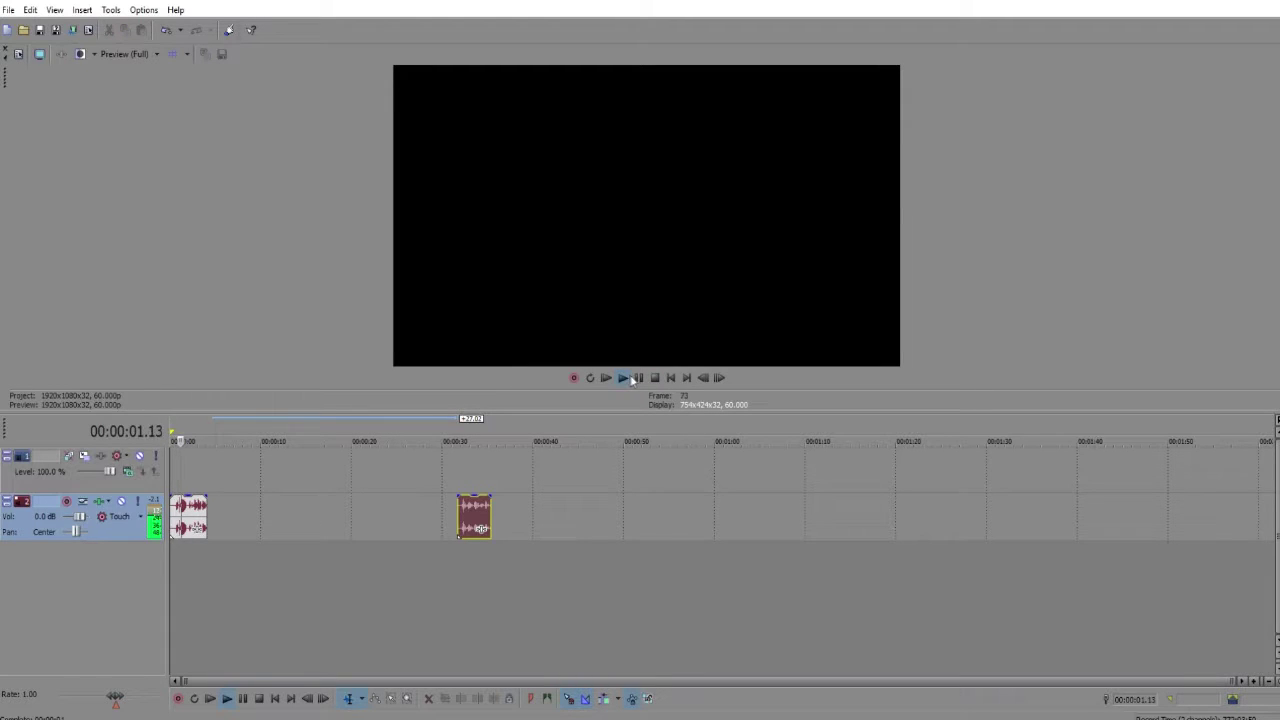
click(638, 378)
click(459, 466)
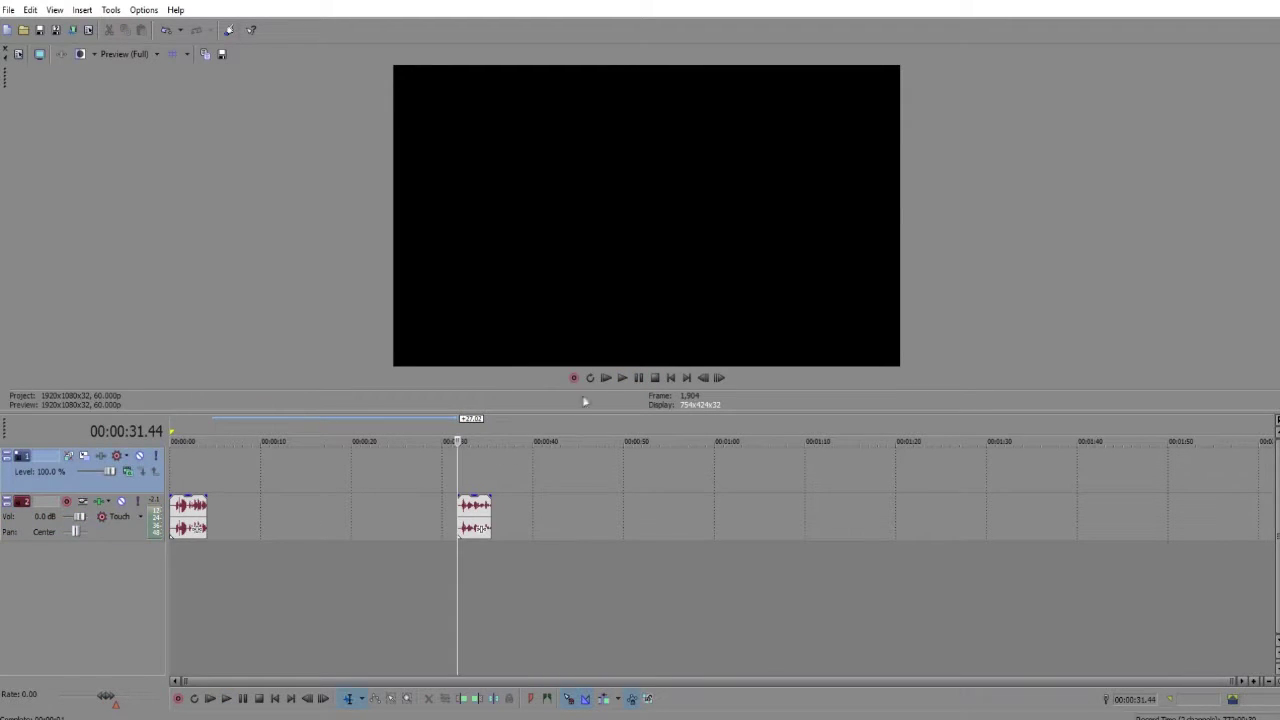
click(458, 515)
click(176, 462)
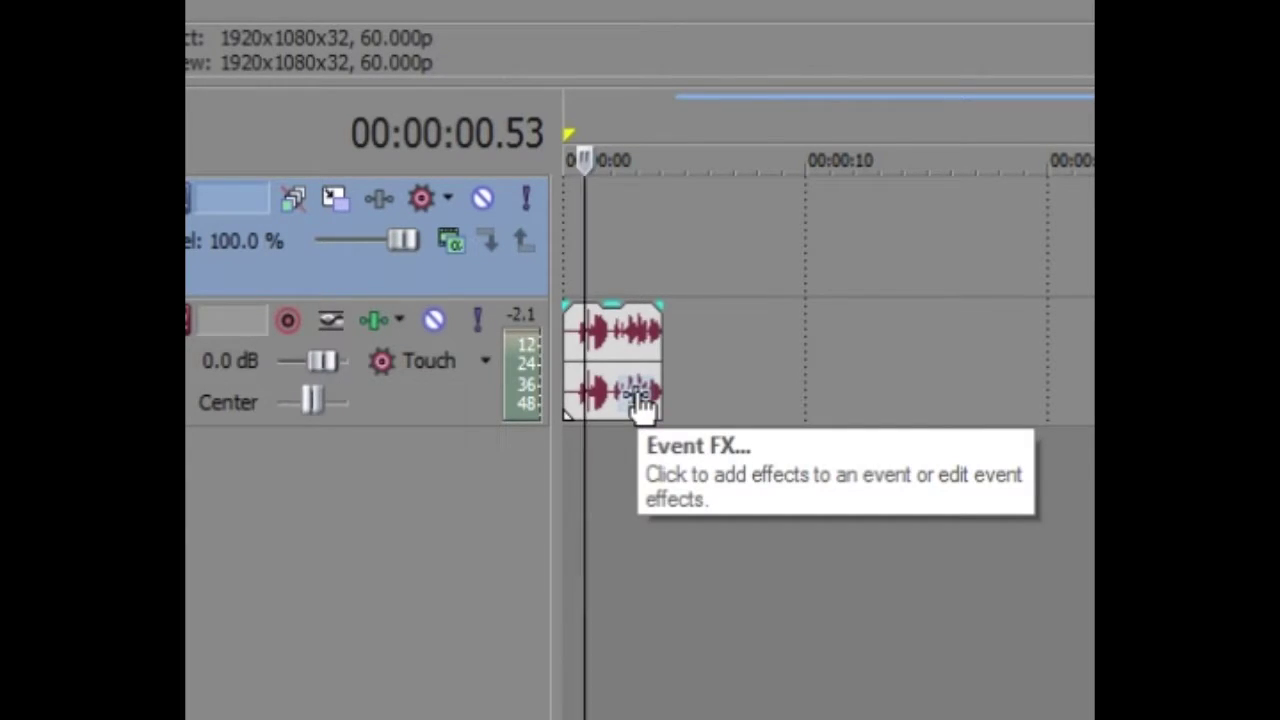
- Add the Pitch Shift plug-in from the Plug-In Chooser to the first audio clip's event FX
click(640, 400)
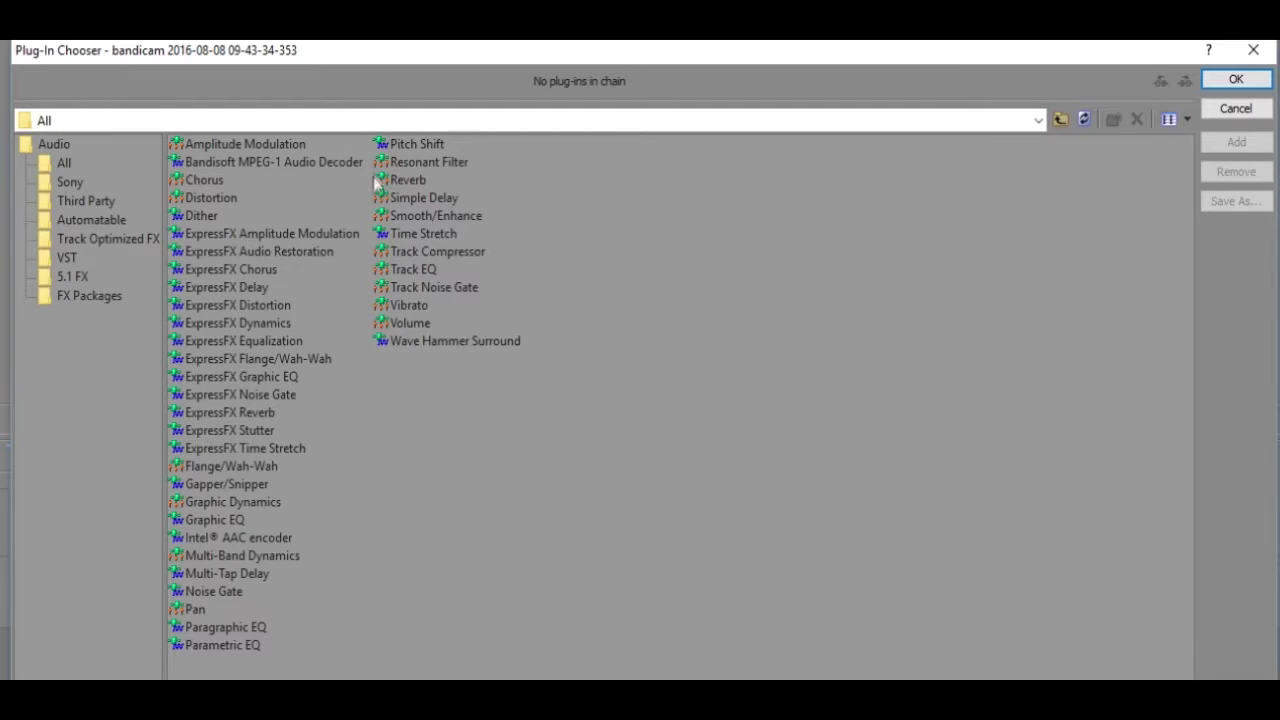
click(417, 146)
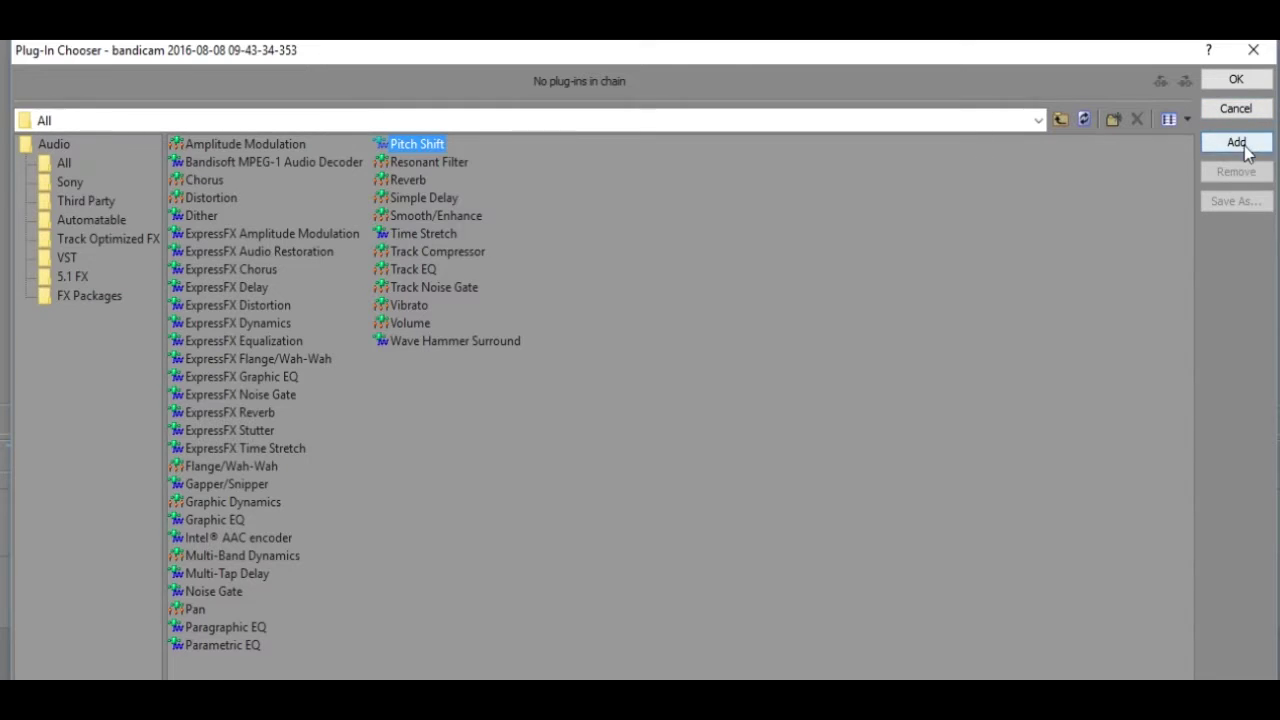
click(1237, 142)
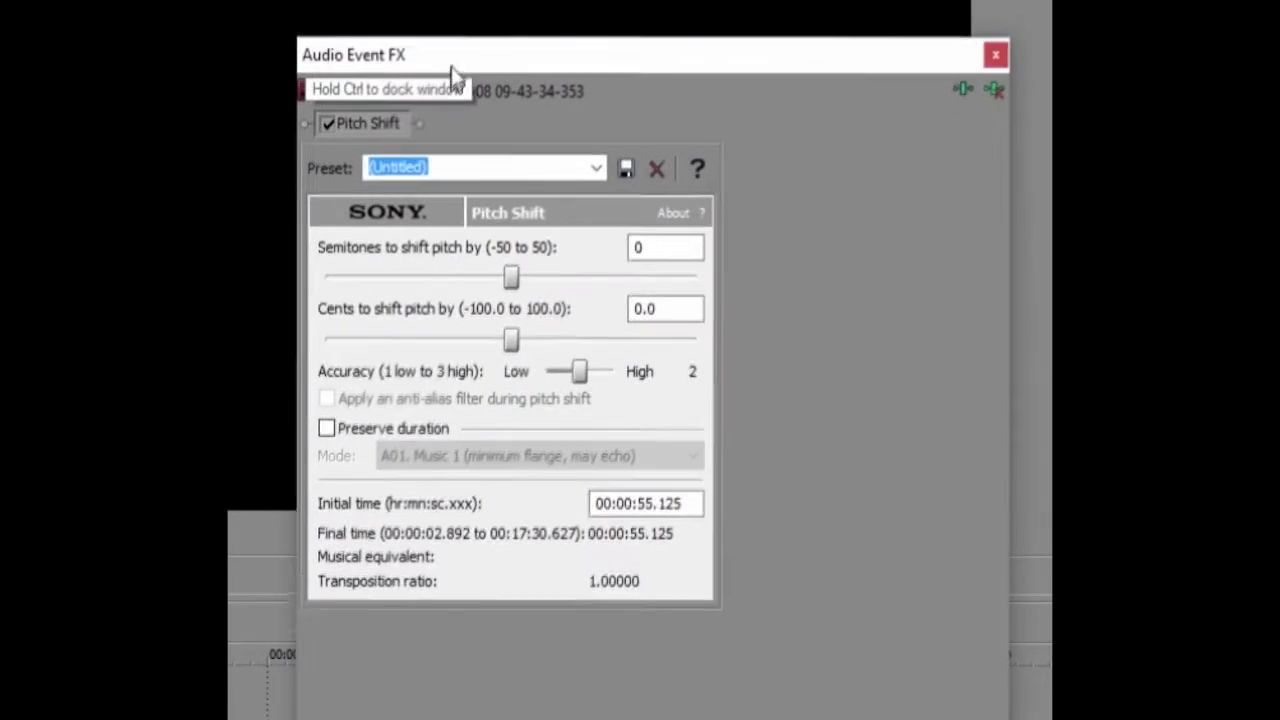
- Set the first clip's Pitch Shift Semitones to 1 (Up Minor 2nd) and play it back
drag(449, 69, 453, 35)
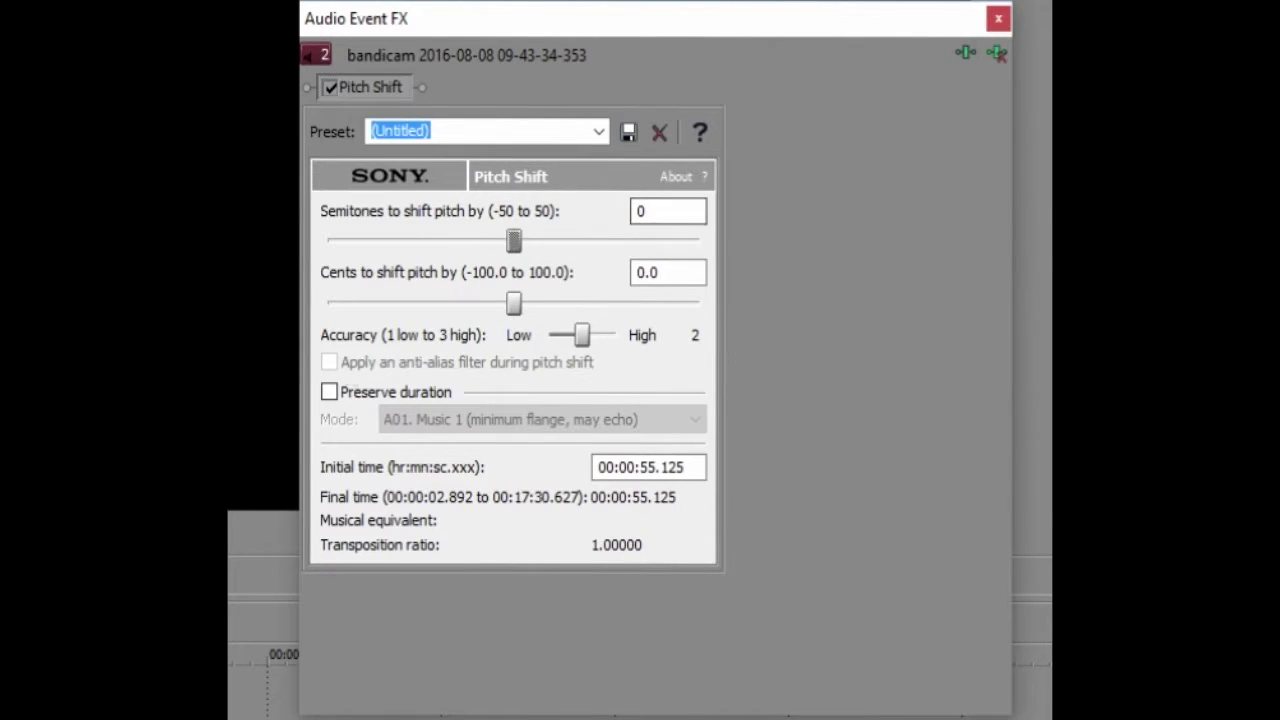
click(655, 212)
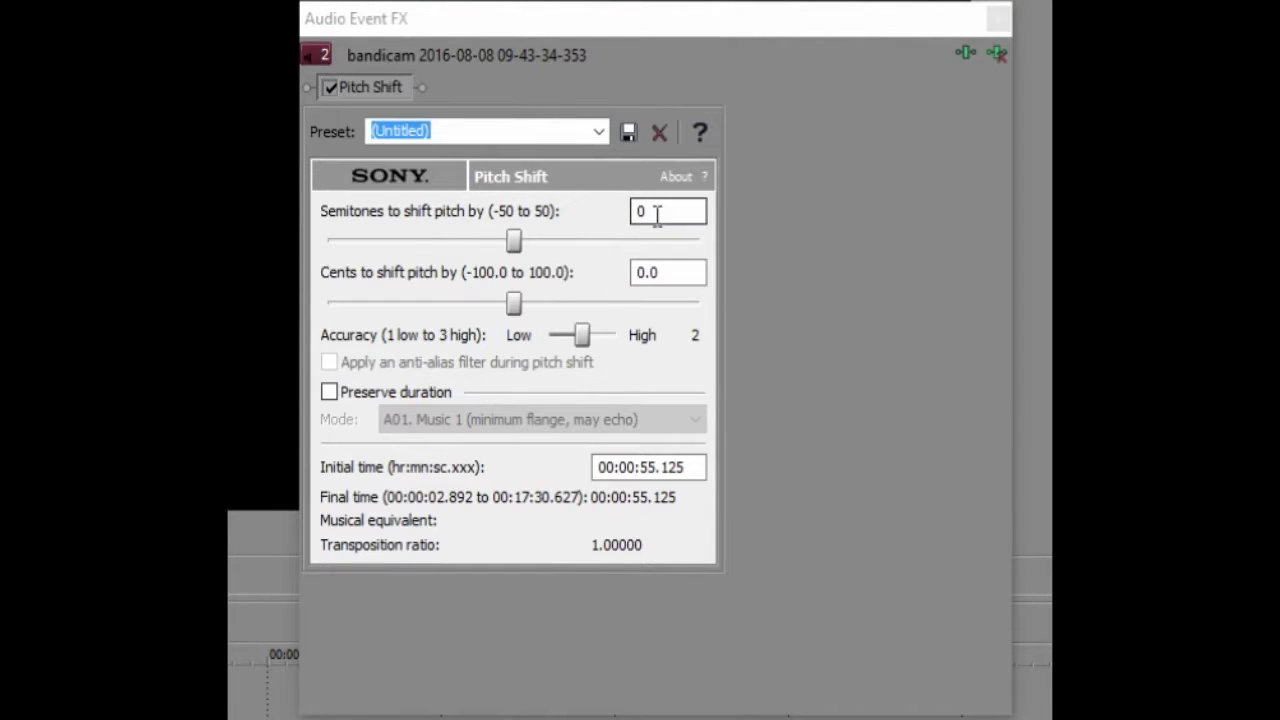
drag(655, 214, 632, 220)
text(1)
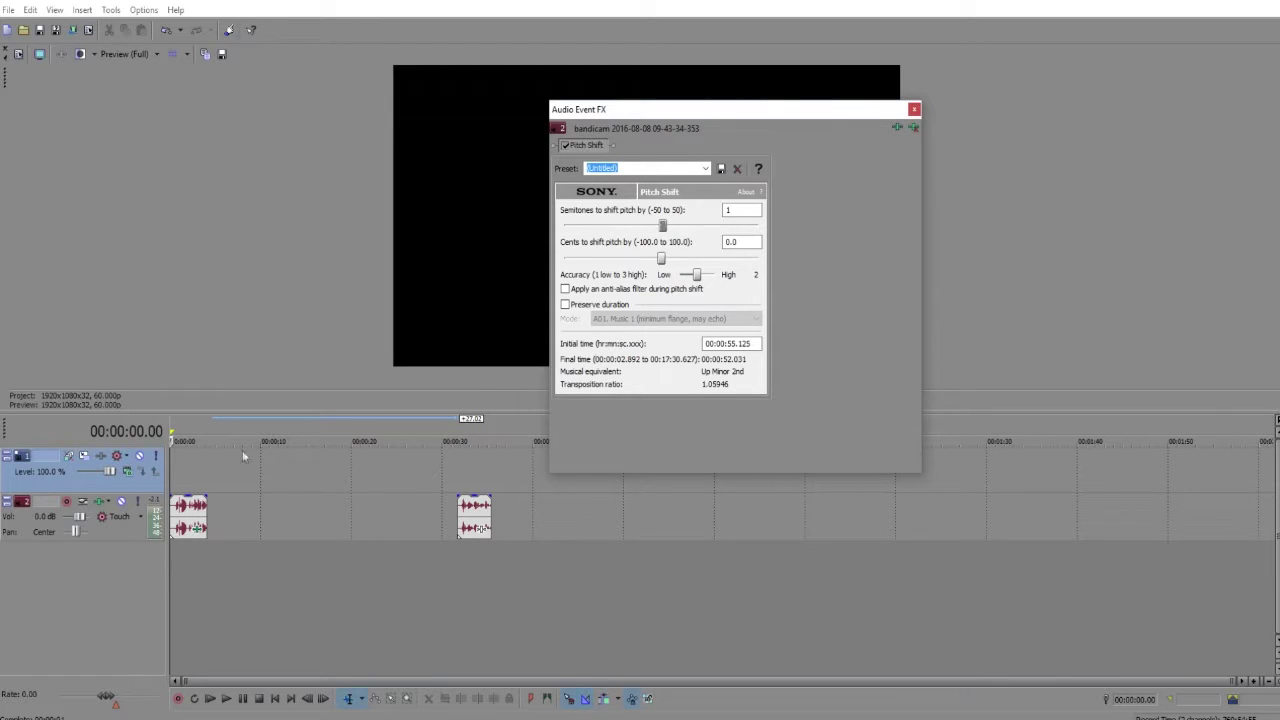
drag(797, 110, 1060, 33)
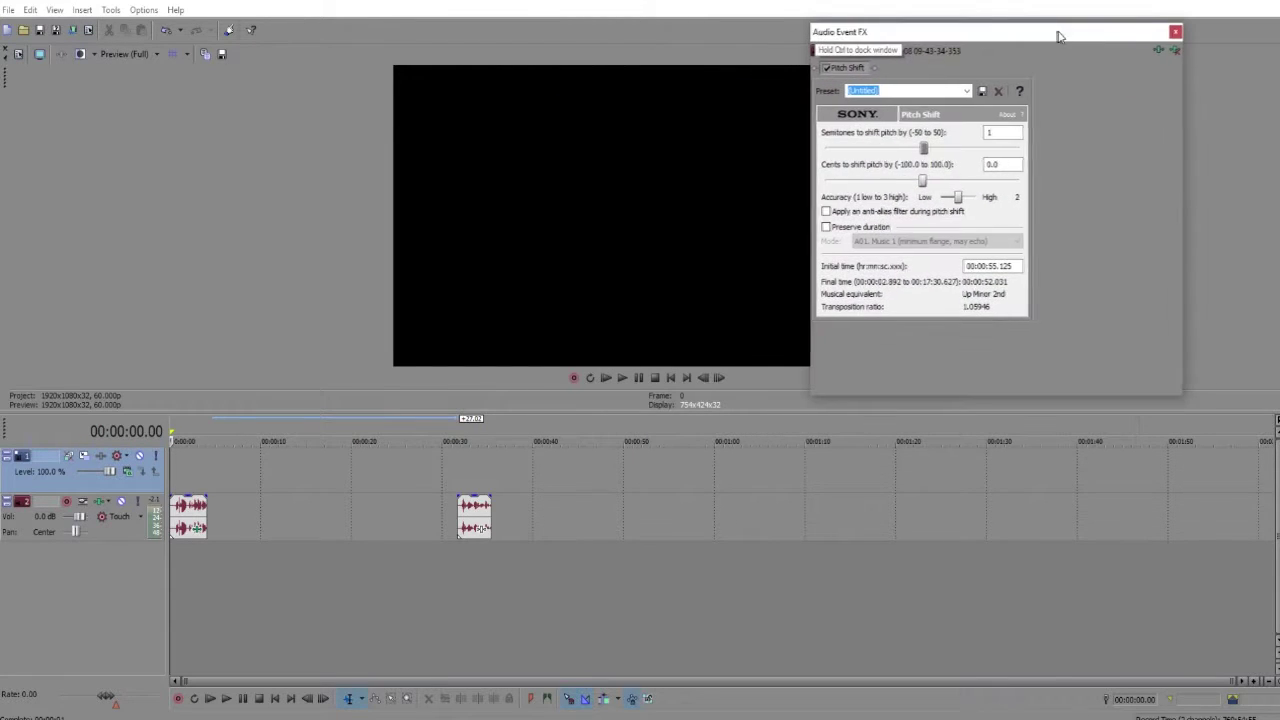
click(626, 376)
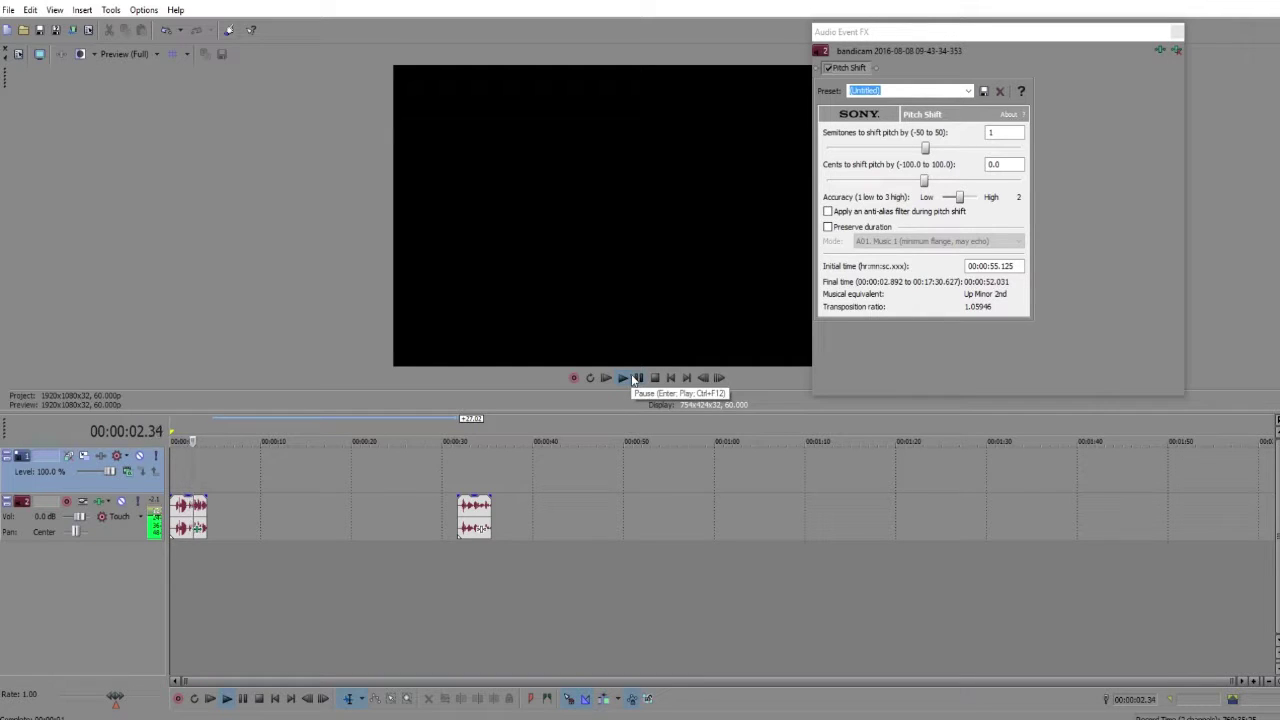
- Rewind to the start, nudge the Semitones slider higher, and preview the first clip
click(633, 378)
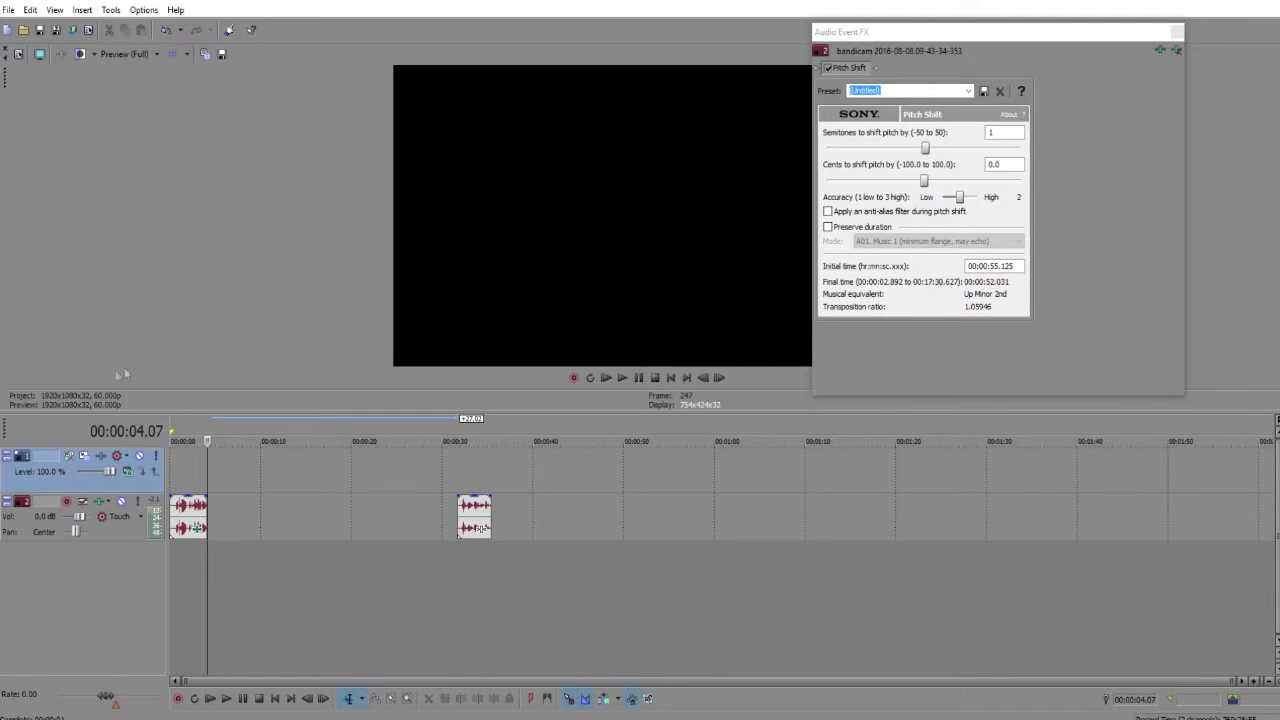
click(177, 428)
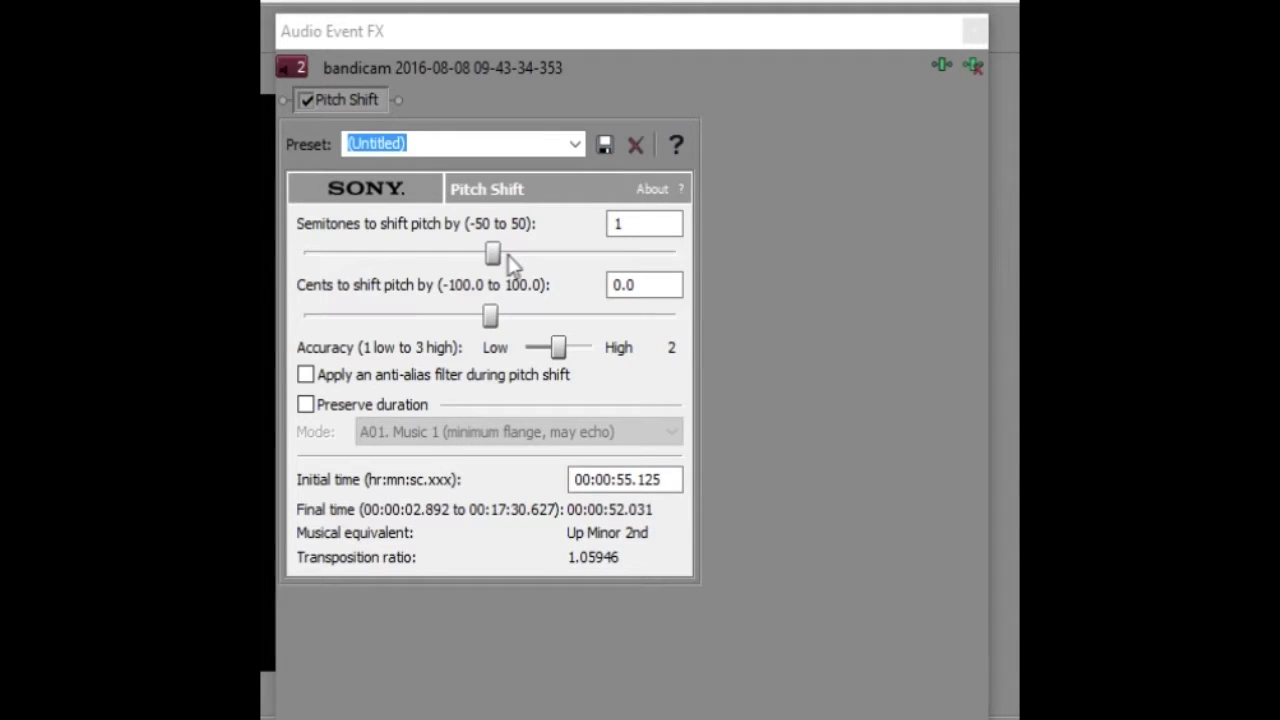
drag(500, 255, 516, 258)
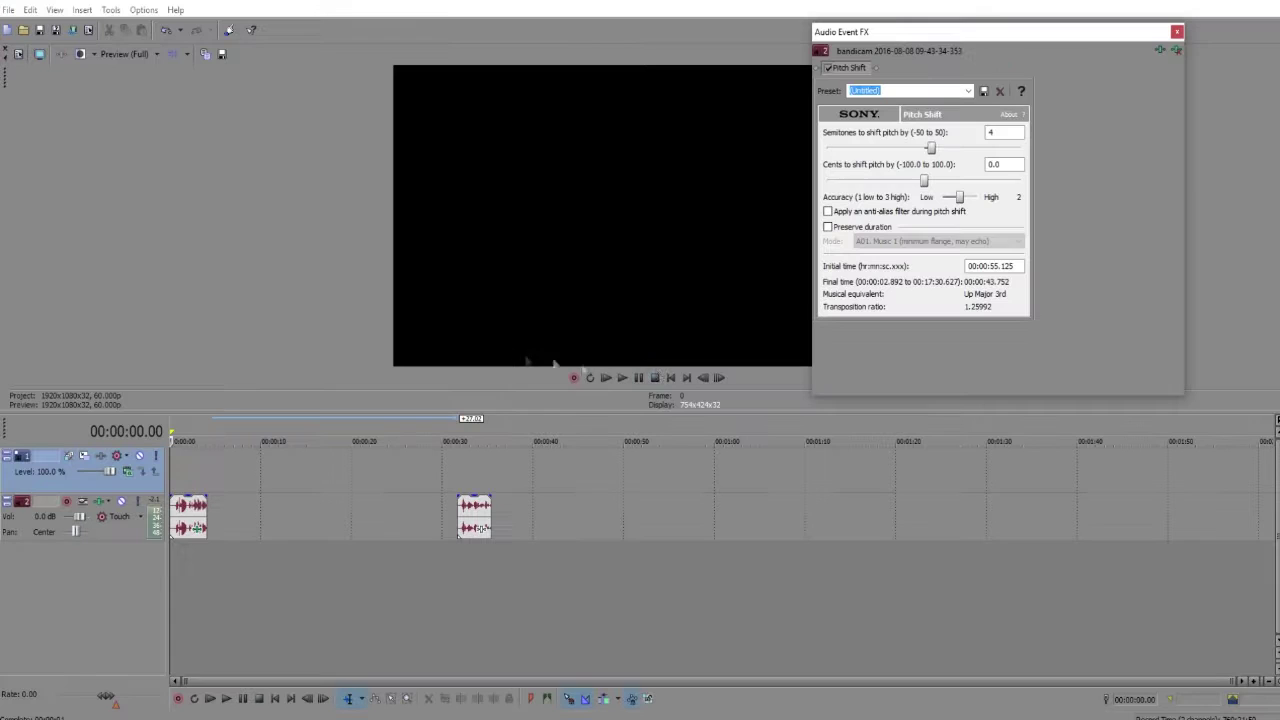
click(633, 379)
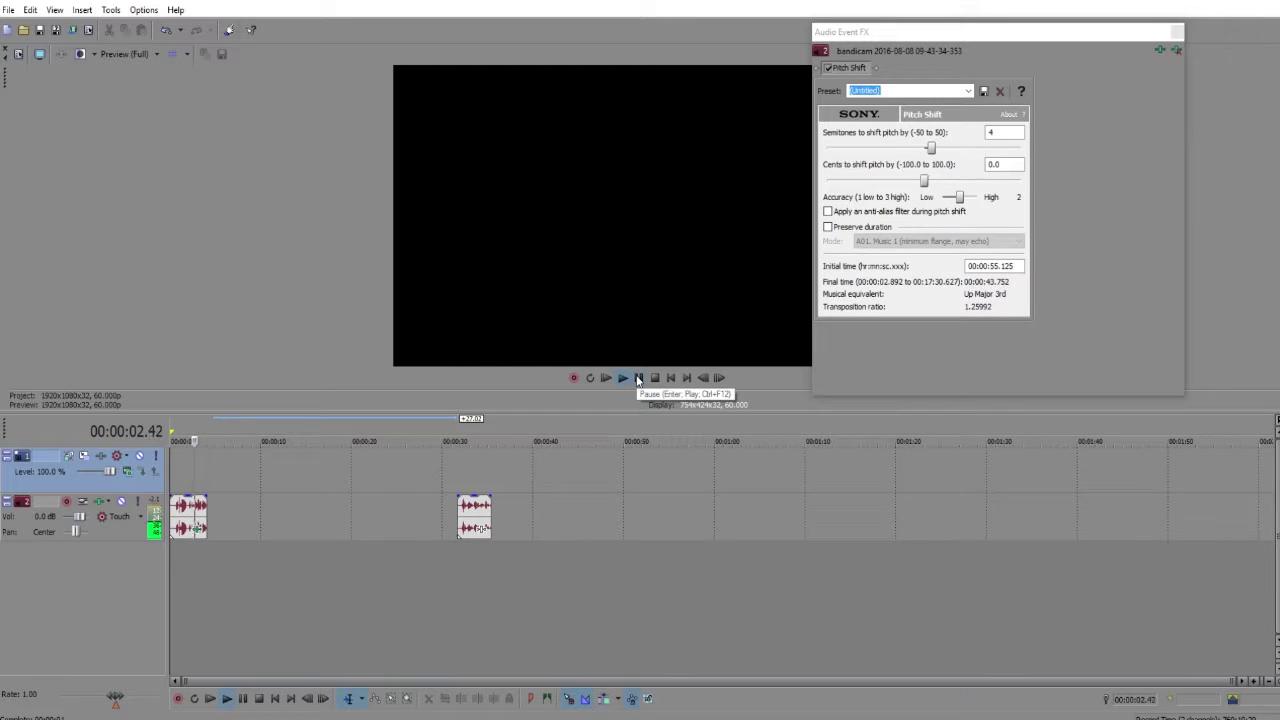
click(638, 378)
- Set Semitones to 6 (Up Tritone), preview from the start, and close the Audio Event FX window
double_click(994, 134)
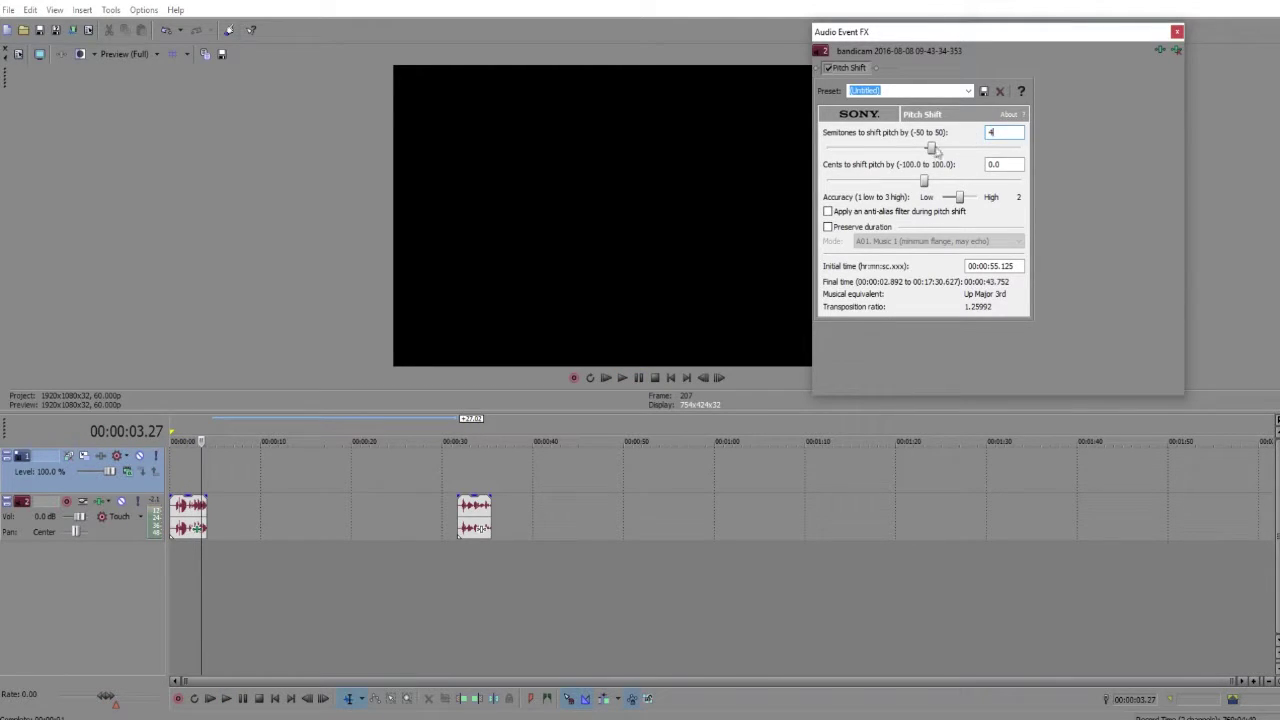
drag(933, 148, 935, 153)
click(175, 425)
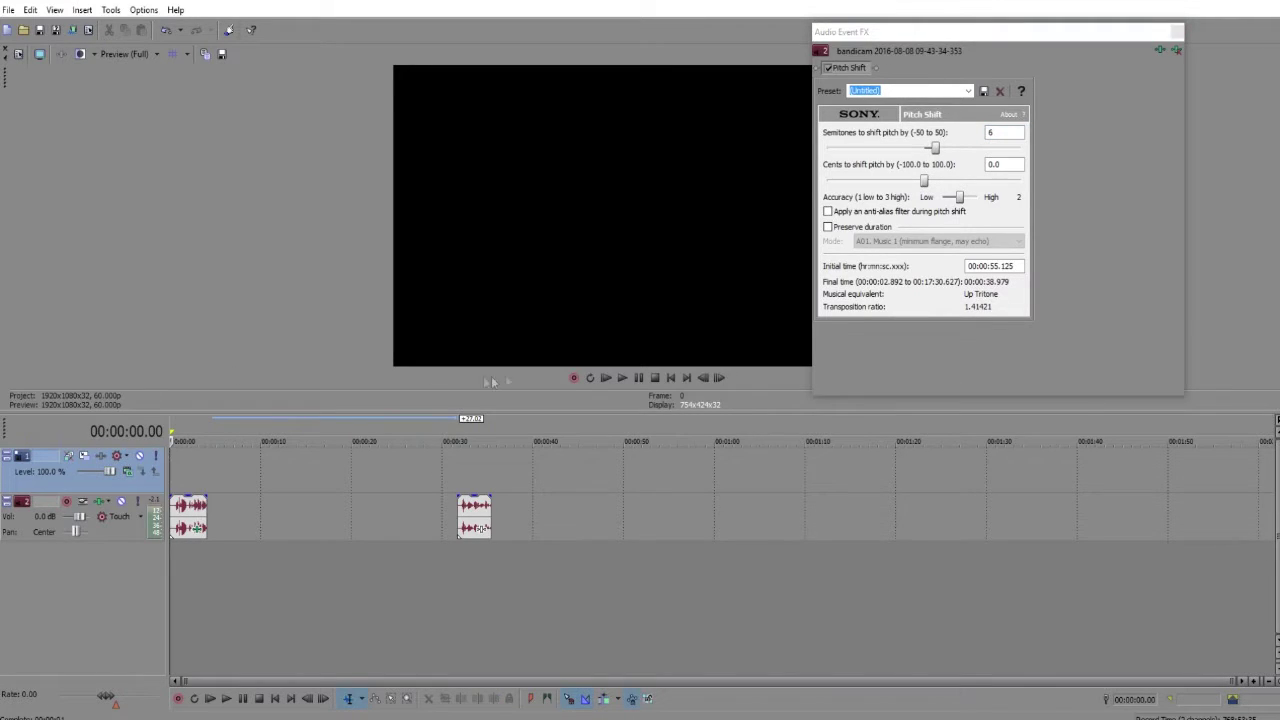
click(624, 378)
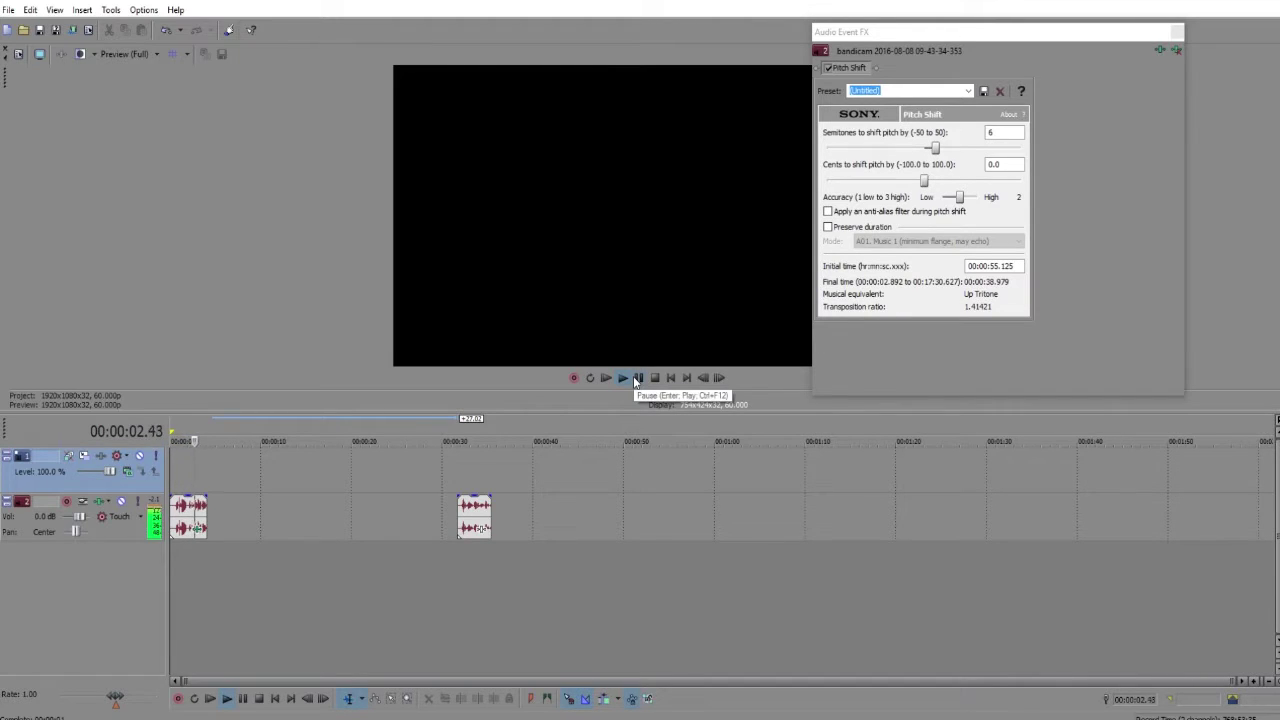
click(636, 378)
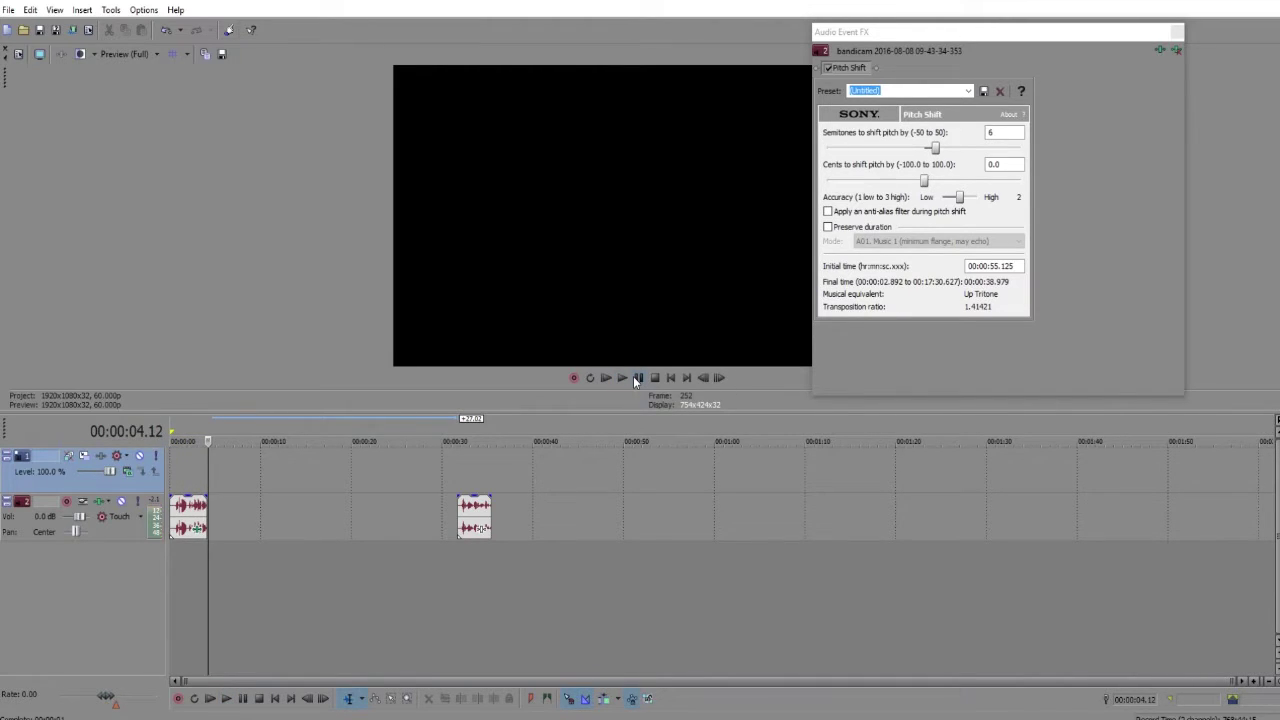
click(1177, 32)
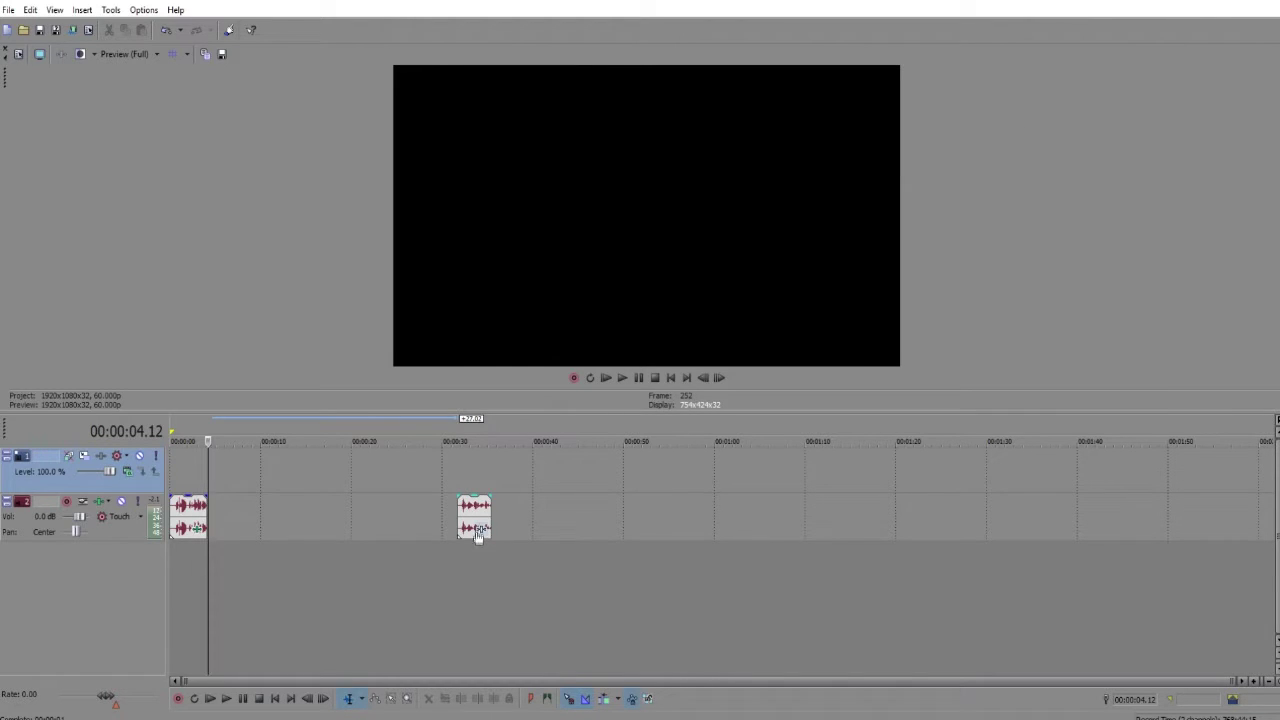
- Move the second voice clip to about 00:00:08 and add a Pitch Shift event FX to it
drag(477, 532, 254, 520)
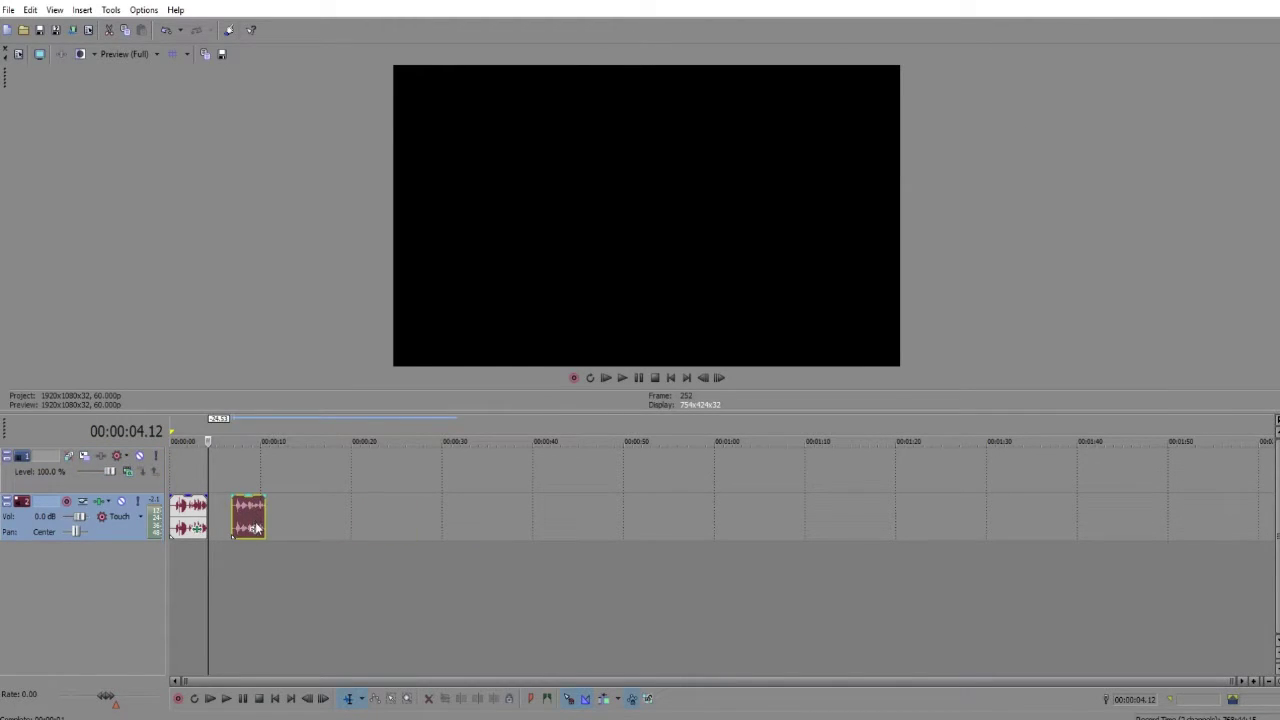
click(254, 526)
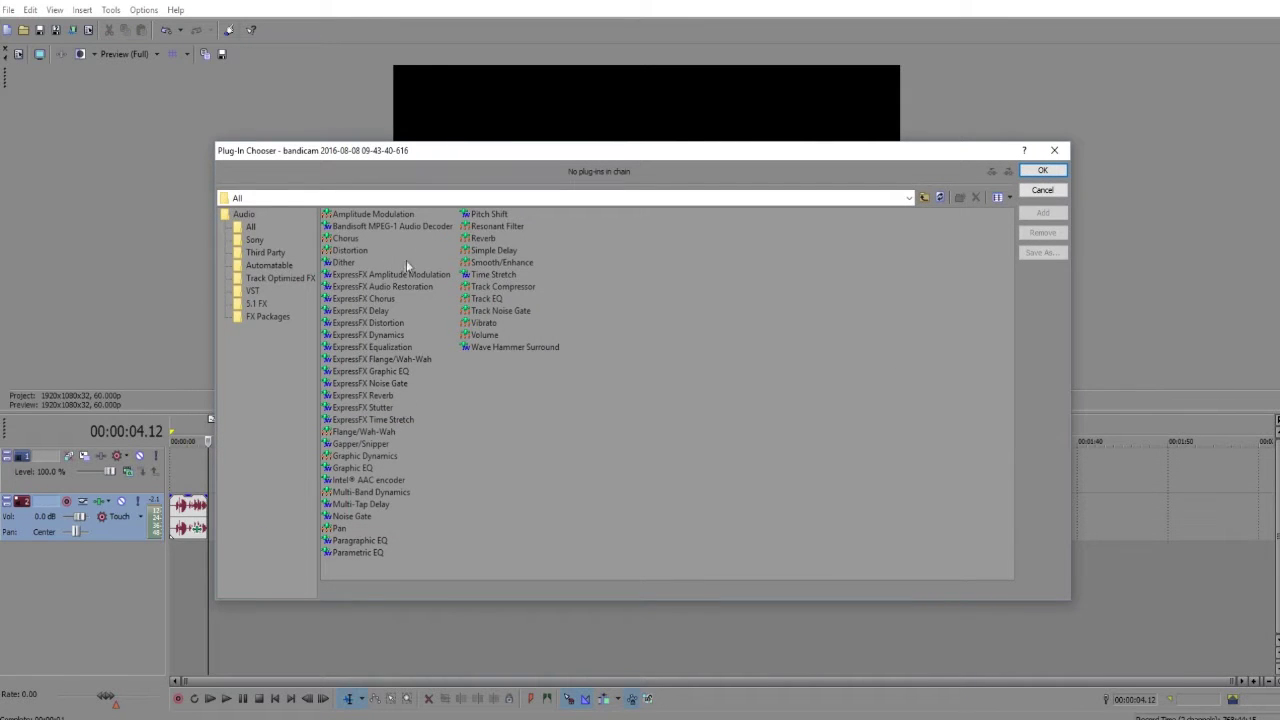
click(489, 214)
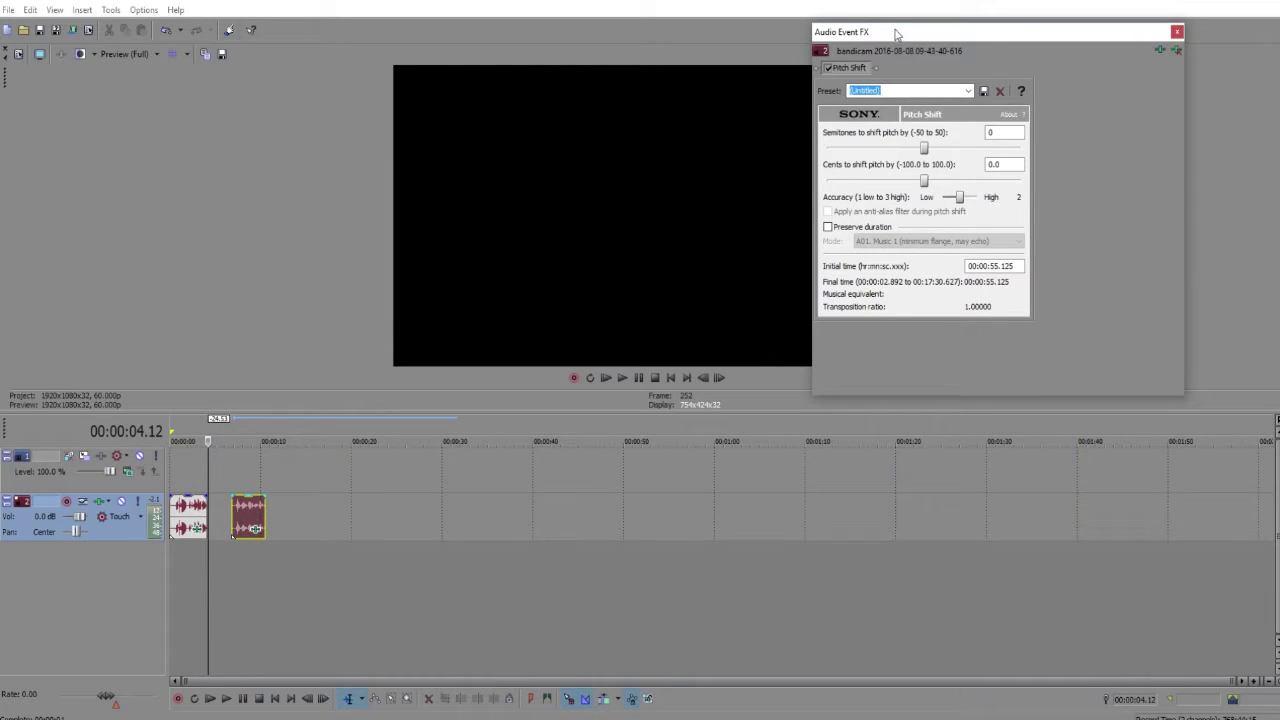
drag(893, 33, 651, 127)
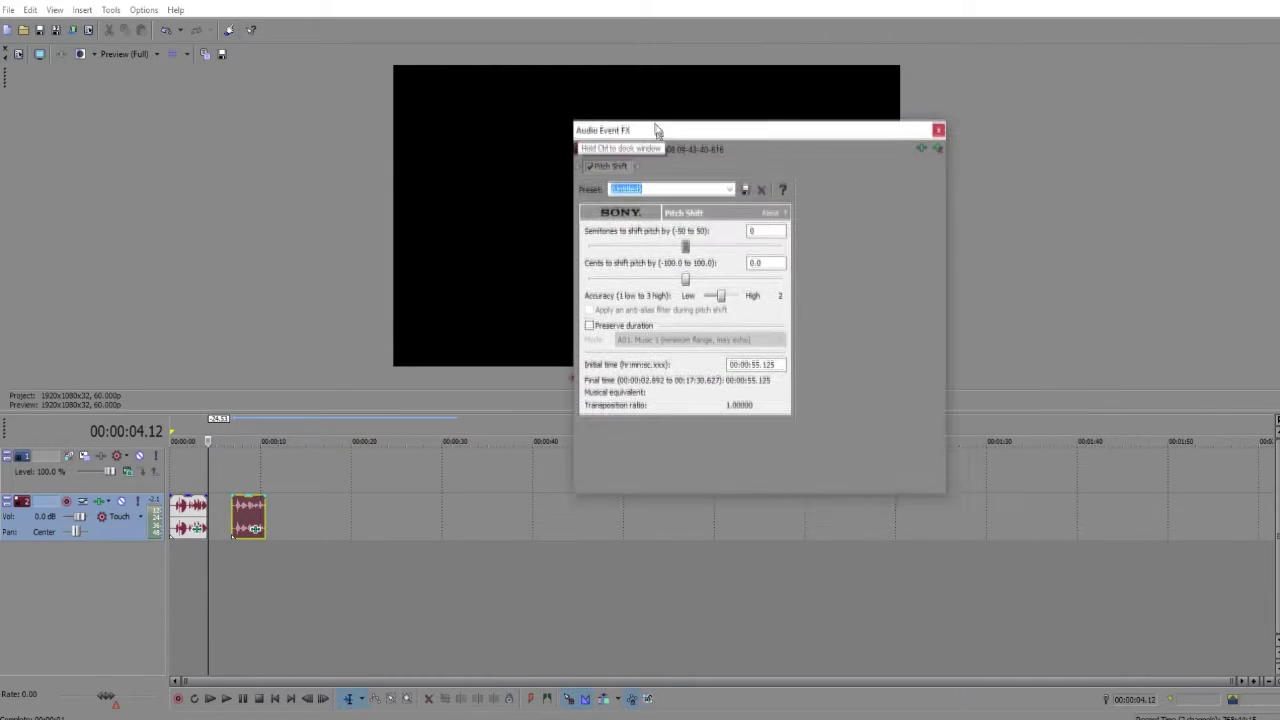
- Lower the second clip's Semitones to -3 (Down Minor 3rd) and preview it from just before
click(235, 437)
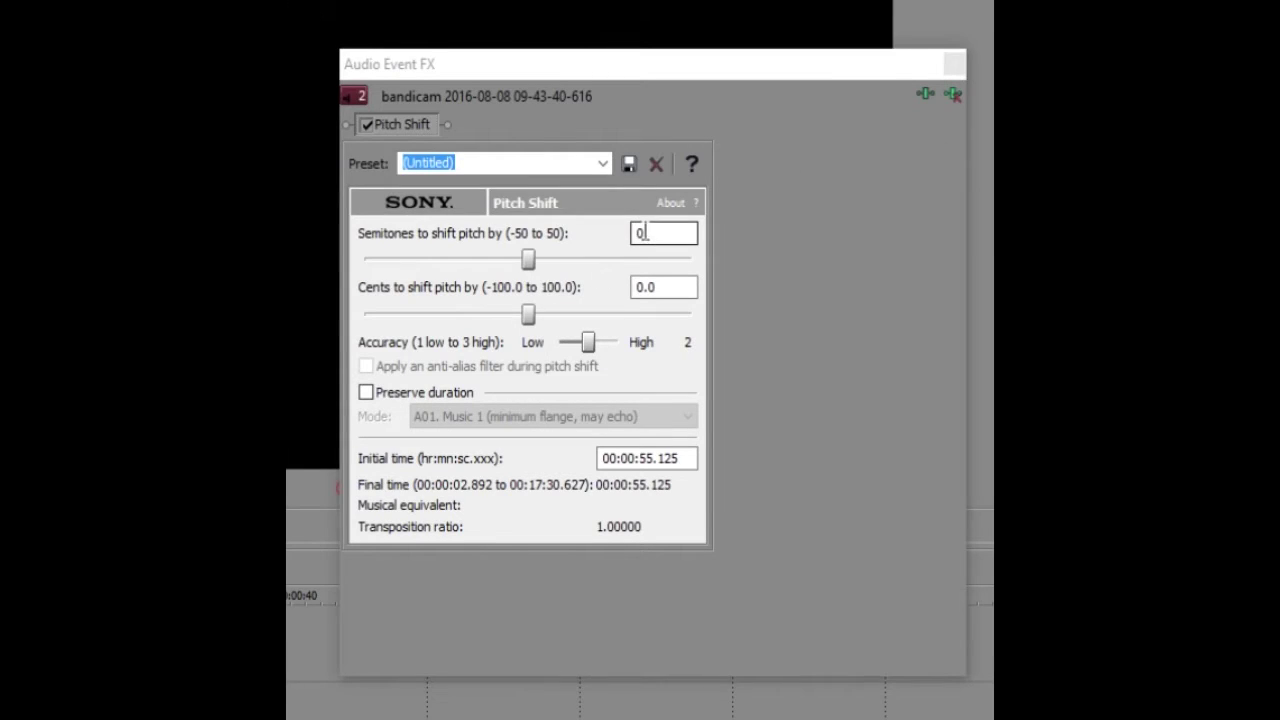
drag(528, 261, 518, 261)
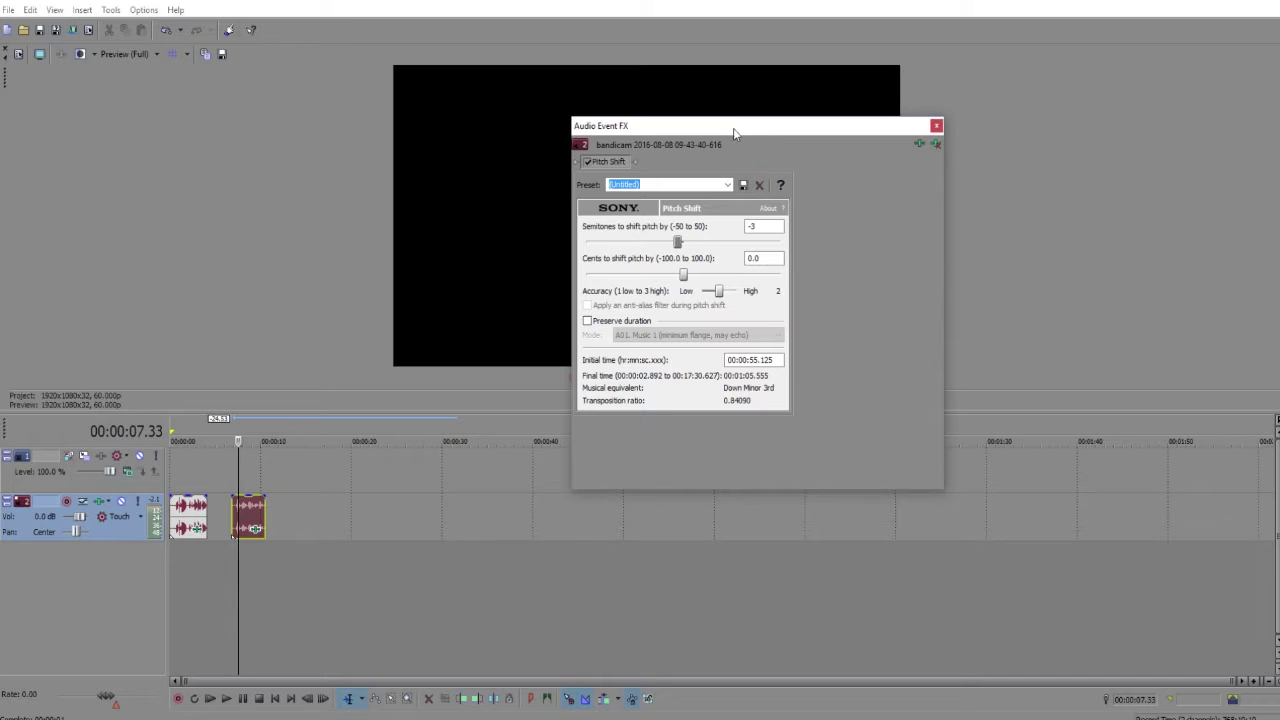
mouse_move(736, 128)
mouse_down()
mouse_move(996, 90)
mouse_move(1017, 60)
mouse_up()
click(628, 377)
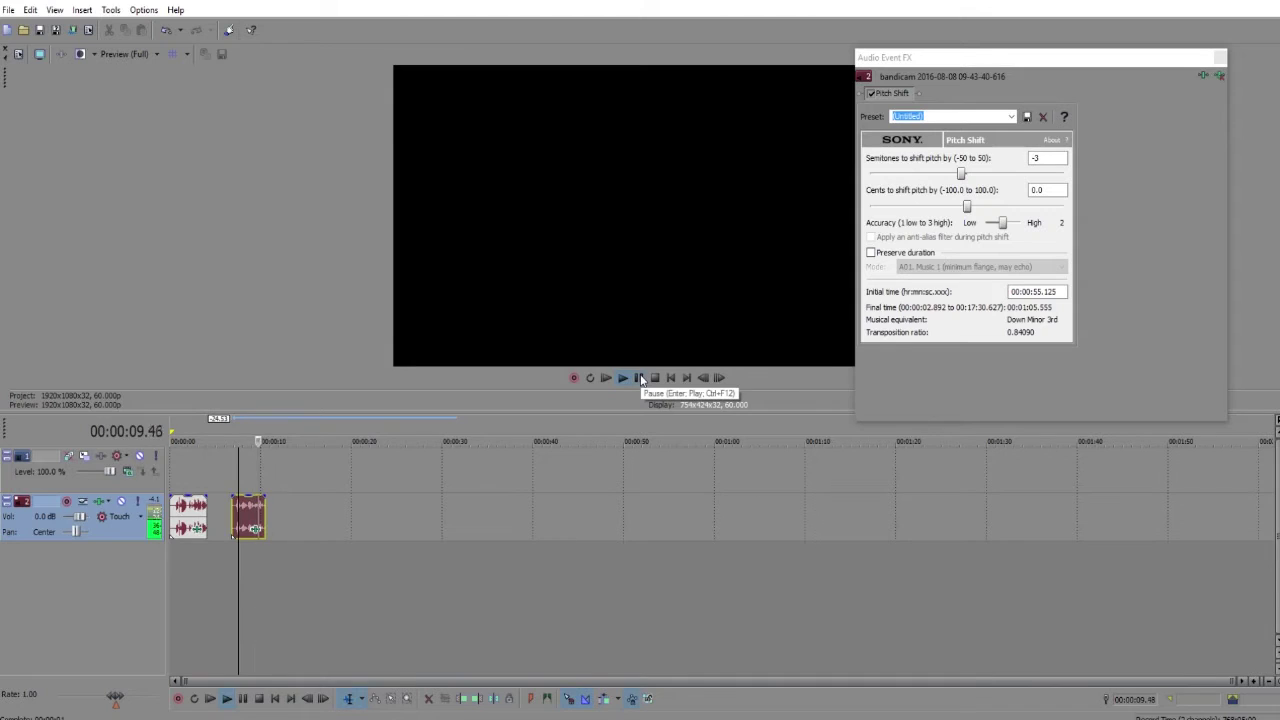
click(640, 378)
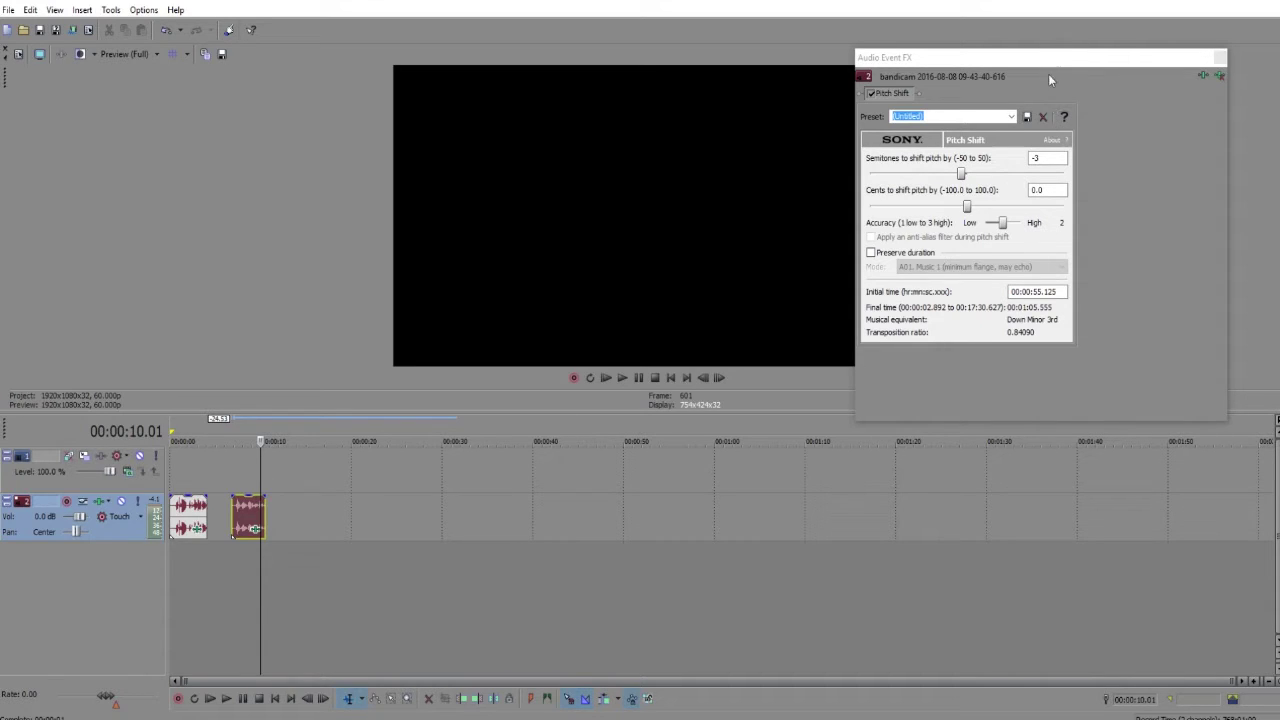
- Set the second clip's Semitones to -2 (Down Major 2nd), preview it, and close the settings
click(962, 174)
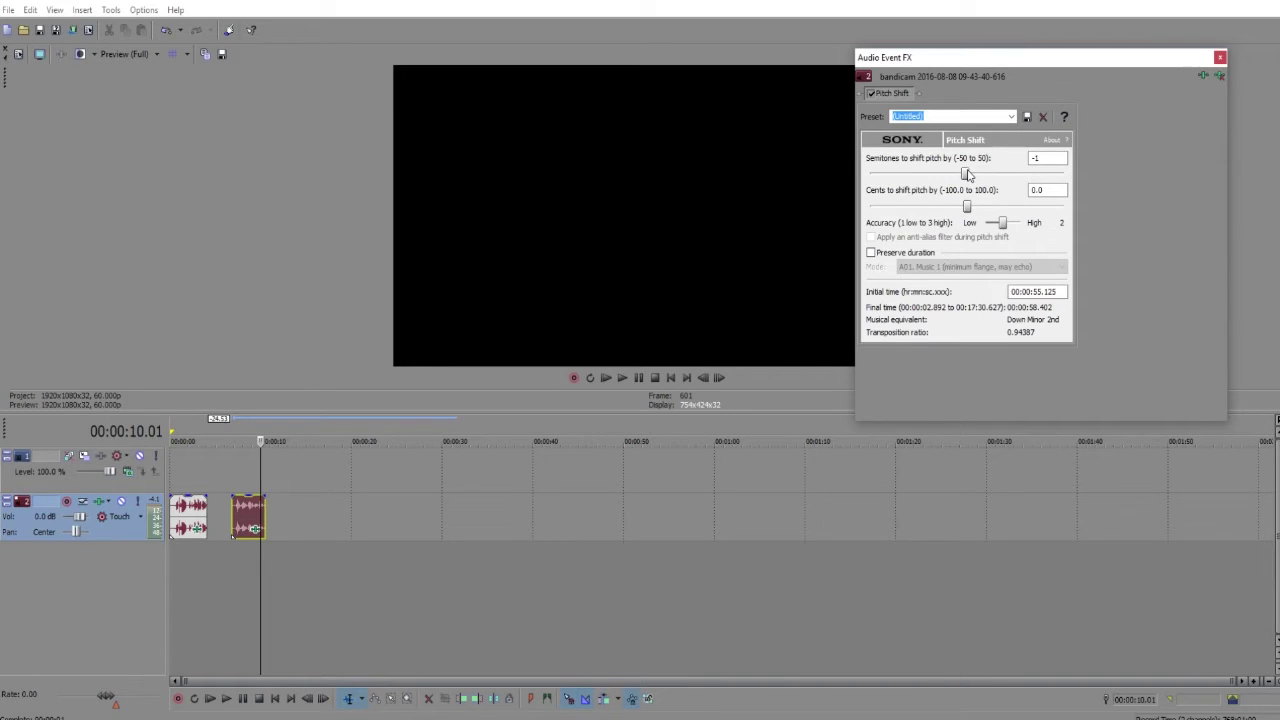
click(232, 456)
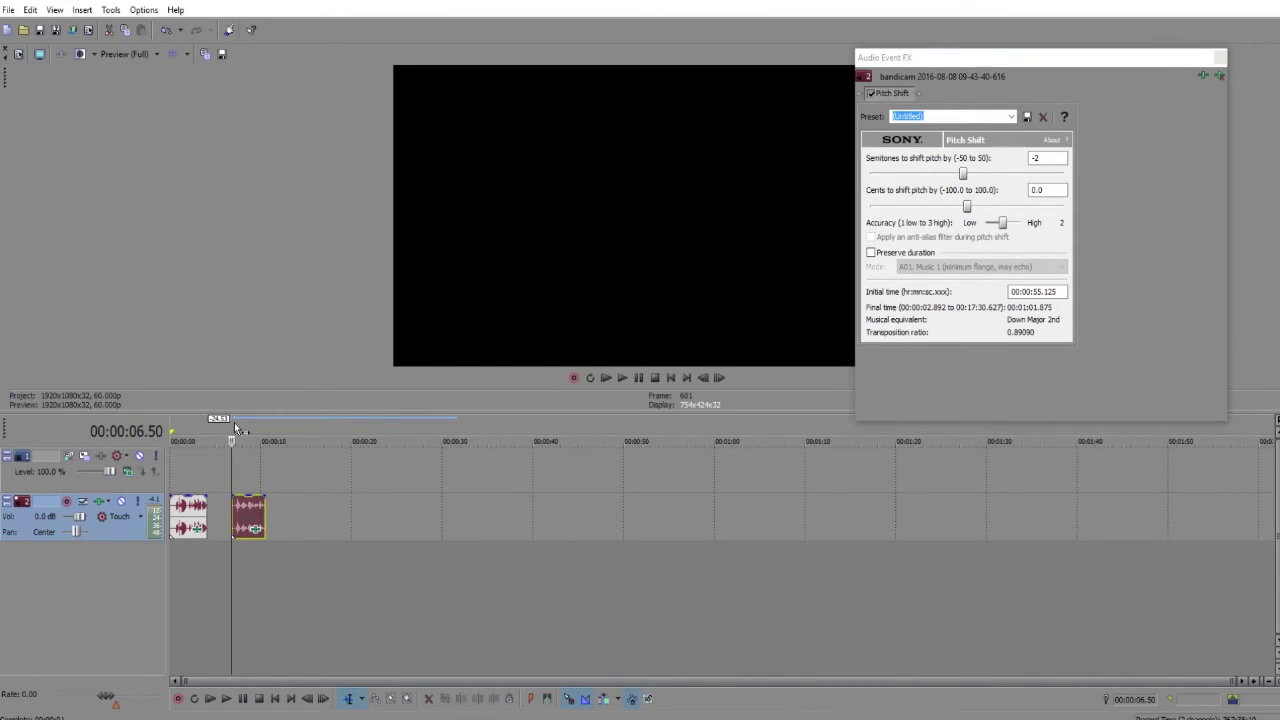
click(622, 378)
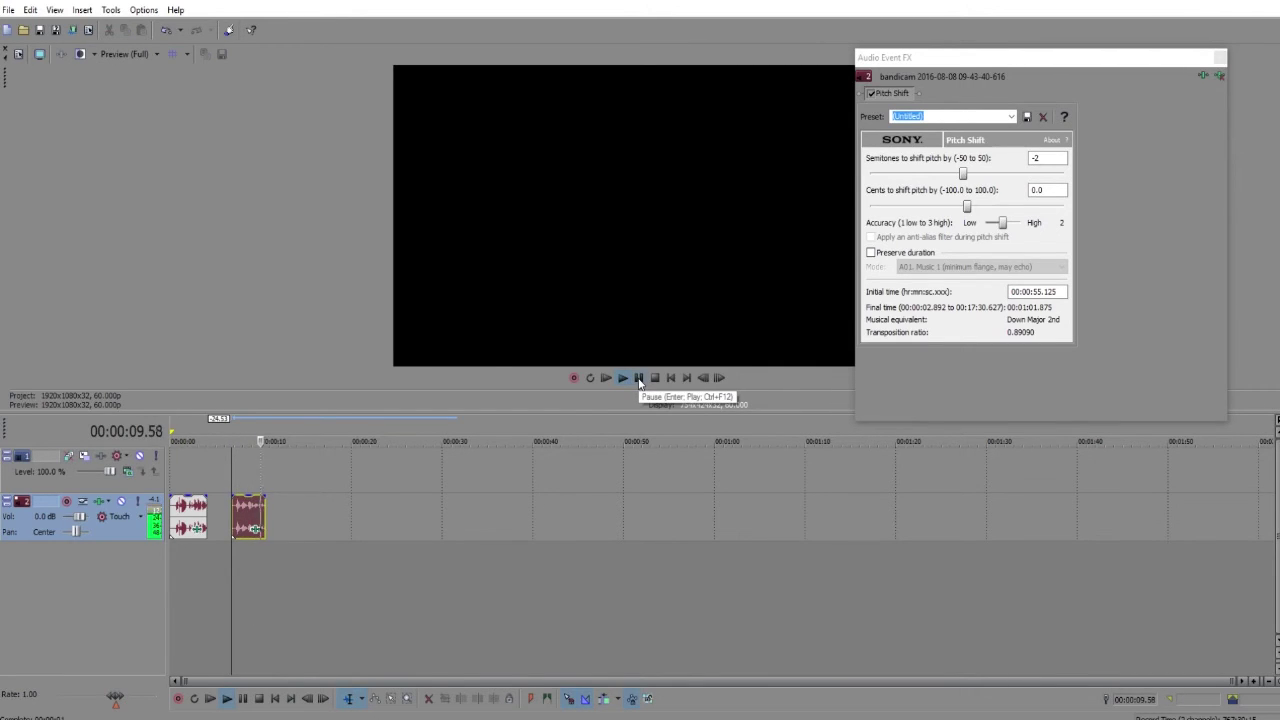
click(639, 380)
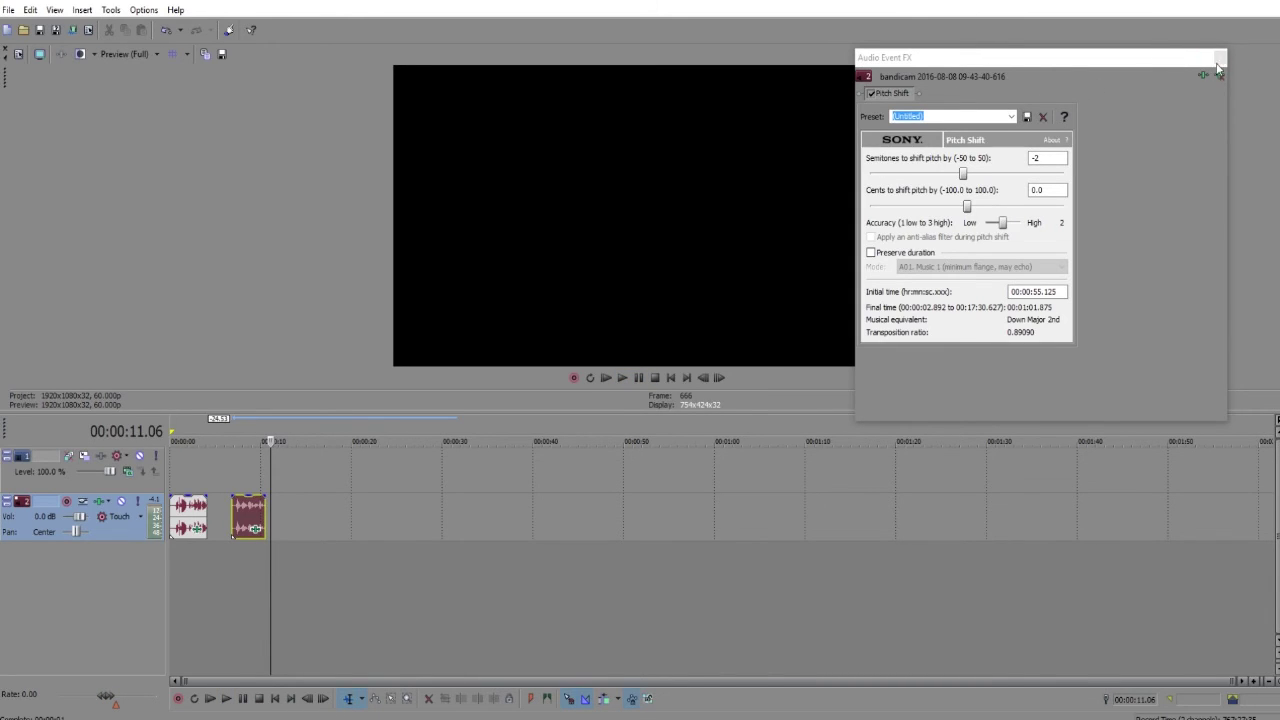
click(1219, 72)
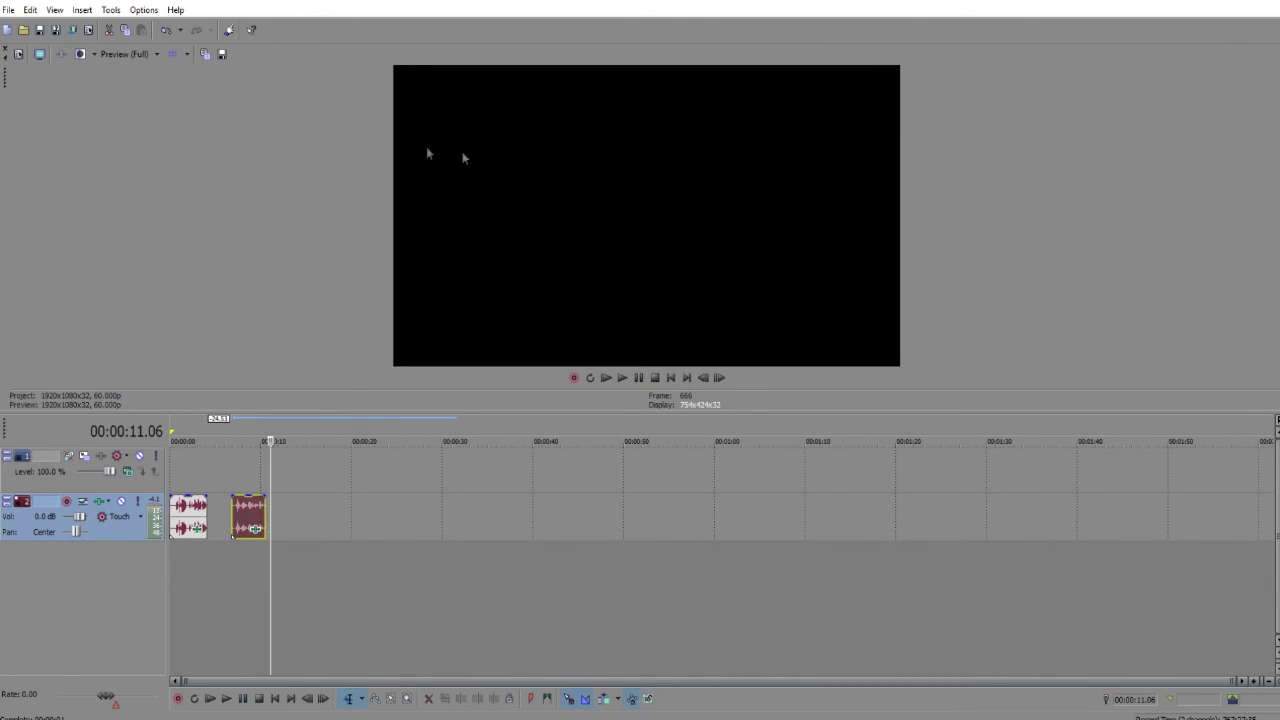